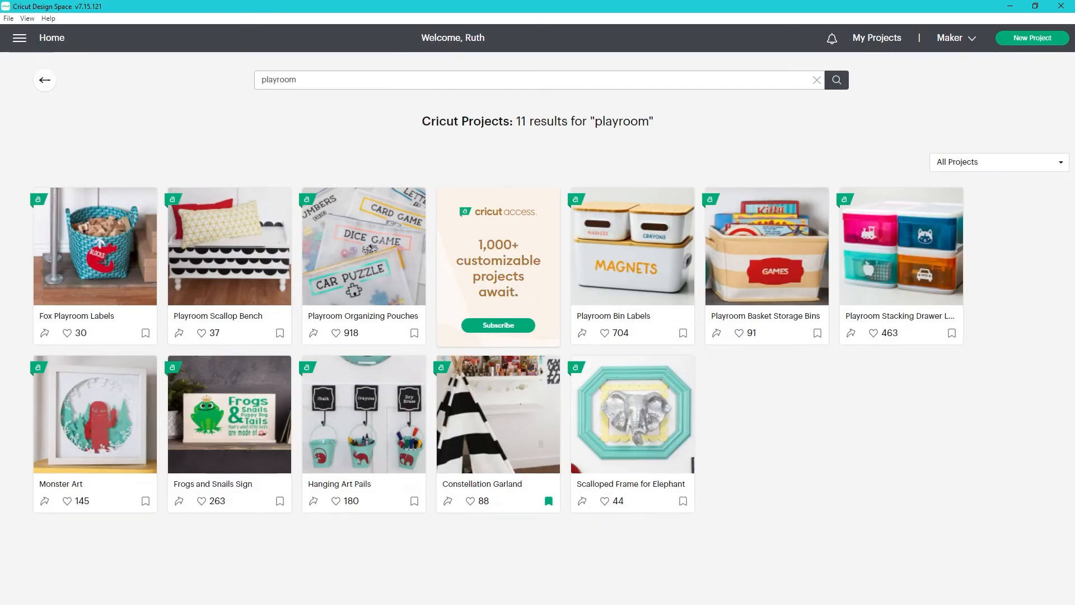
Step: Begin making the Playroom Stacking Drawer Labels project to reach its $2.97 checkout
left_click(901, 245)
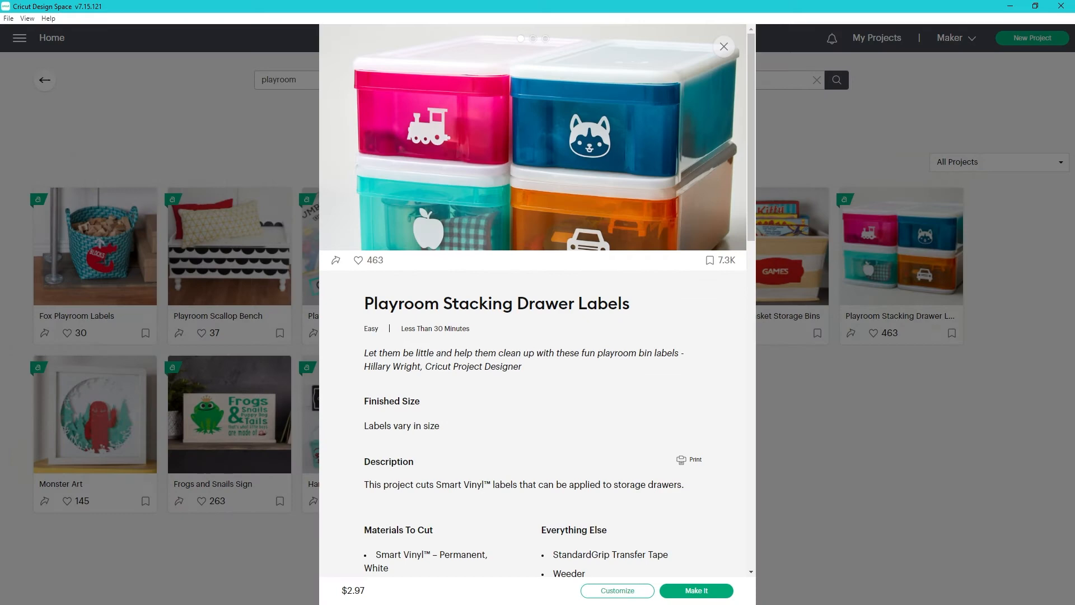
left_click(696, 591)
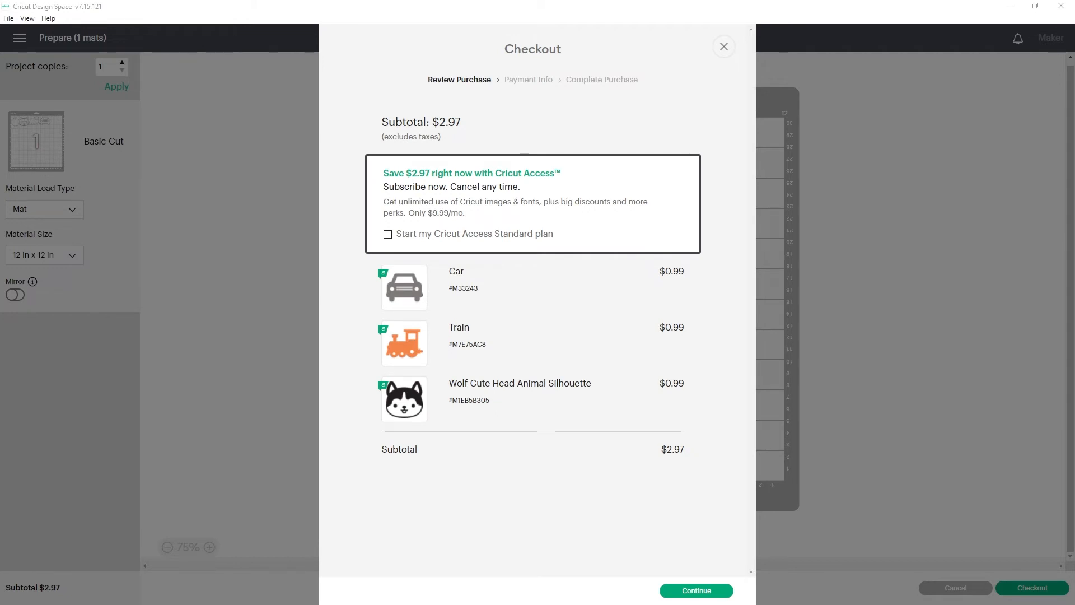
Step: Check 'Start my Cricut Access Standard plan' so the images become Included at $9.99
left_click(387, 234)
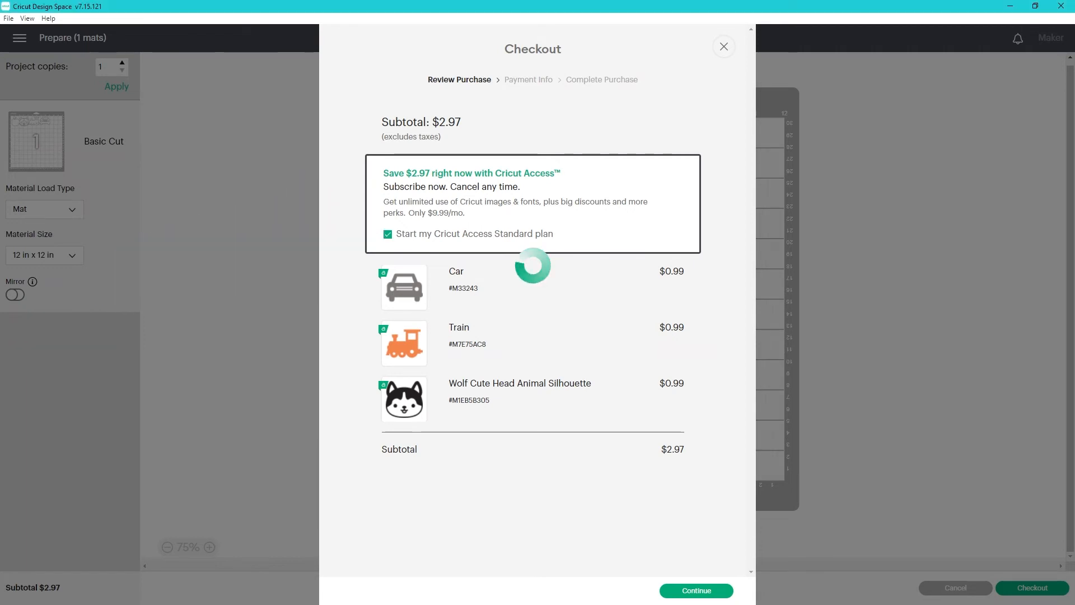